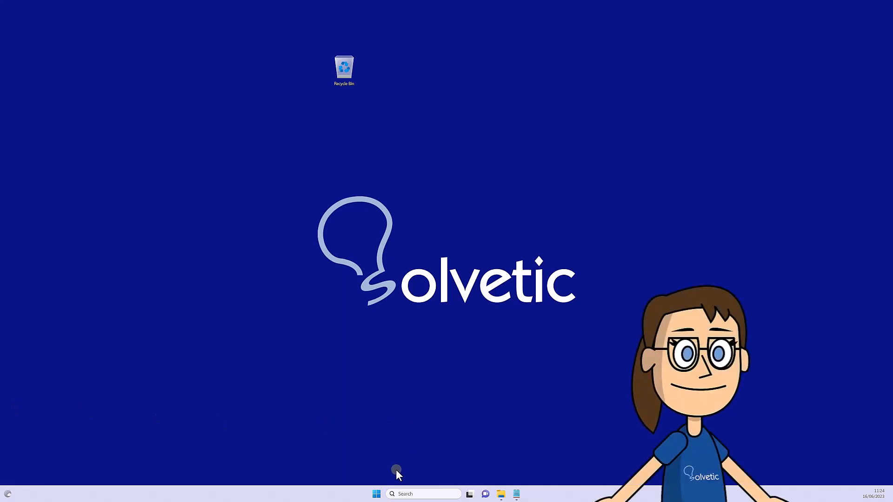
Step: Open the Registry Editor by running the regedit command
{"action": "right_click", "coordinate": [376, 494]}
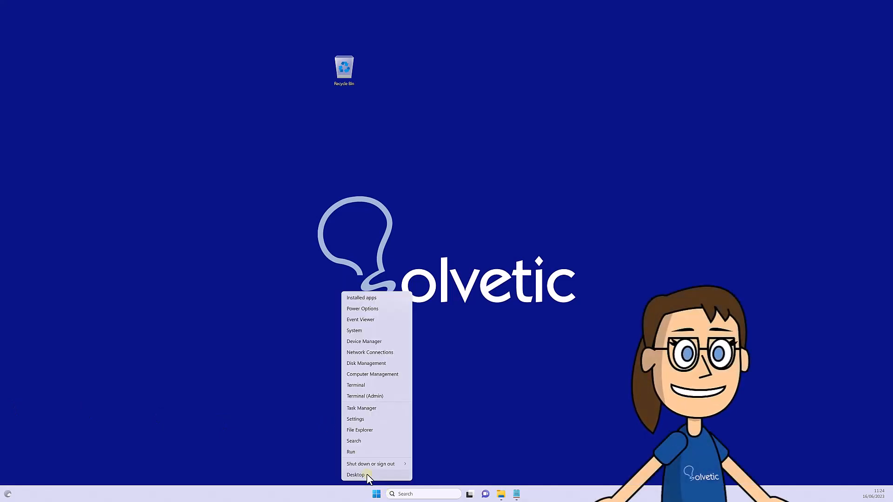
{"action": "left_click", "coordinate": [358, 452]}
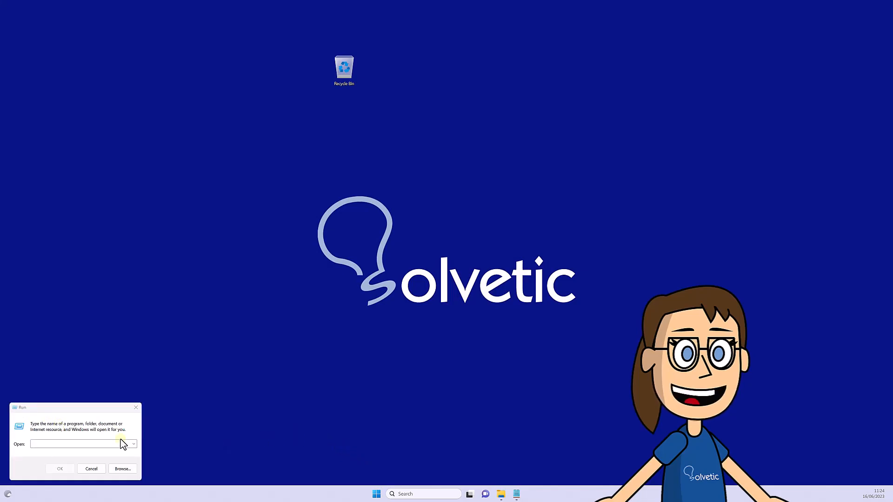
{"action": "left_click", "coordinate": [47, 443]}
{"action": "type", "text": "regedit"}
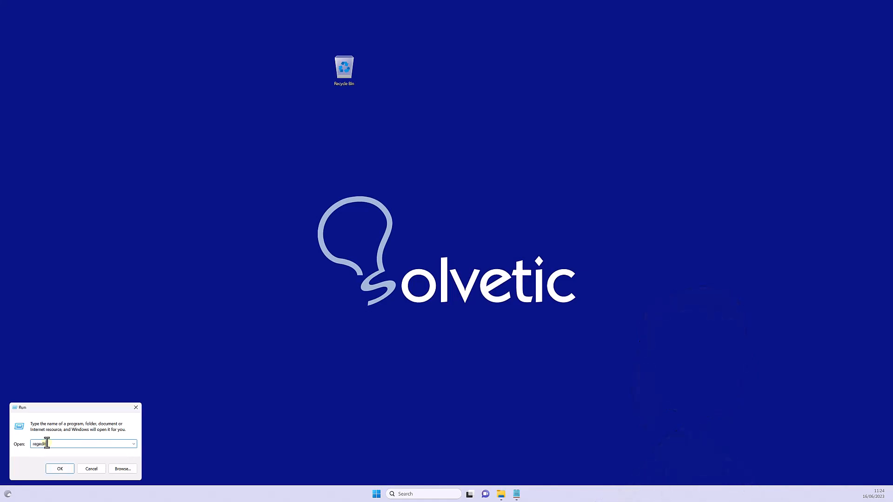
{"action": "left_click", "coordinate": [58, 469]}
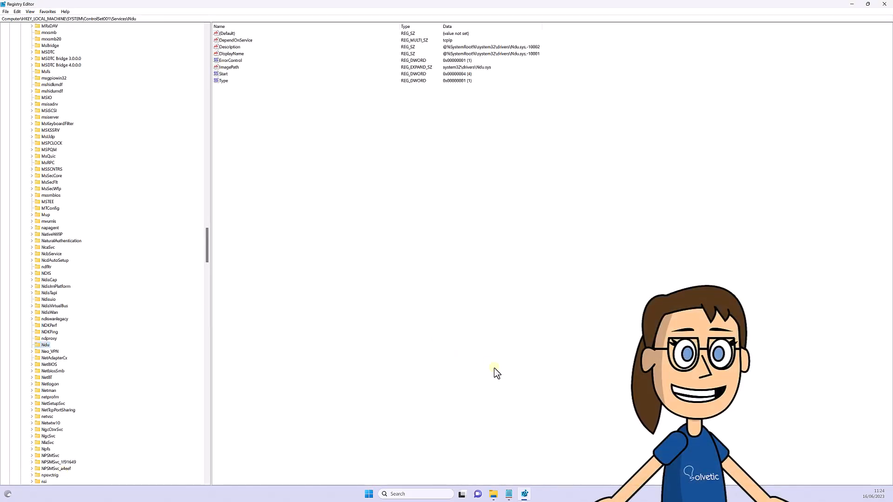
Step: Switch to Notepad, copy the HKEY_CURRENT_USER registry path ending in Policies\Explorer, and minimize the note
{"action": "left_click", "coordinate": [510, 494]}
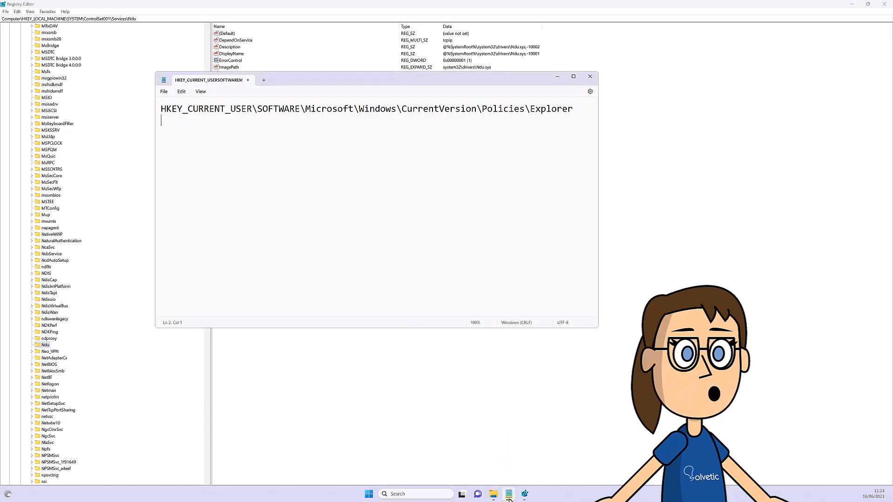
{"action": "left_click_drag", "start_coordinate": [583, 112], "coordinate": [152, 116]}
{"action": "right_click", "coordinate": [181, 112]}
{"action": "left_click", "coordinate": [206, 145]}
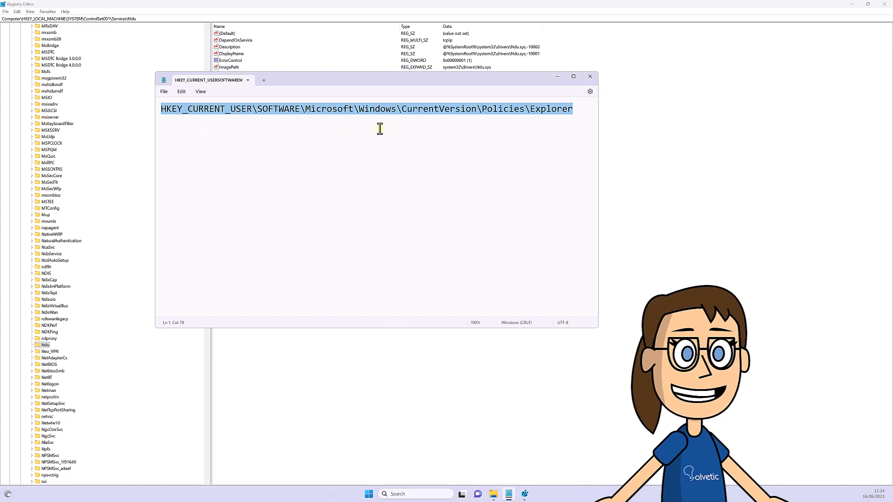
{"action": "left_click", "coordinate": [557, 78]}
Step: Go to the registry key HKEY_CURRENT_USER\SOFTWARE\Microsoft\Windows\CurrentVersion\Policies\Explorer using the copied path
{"action": "left_click", "coordinate": [64, 19]}
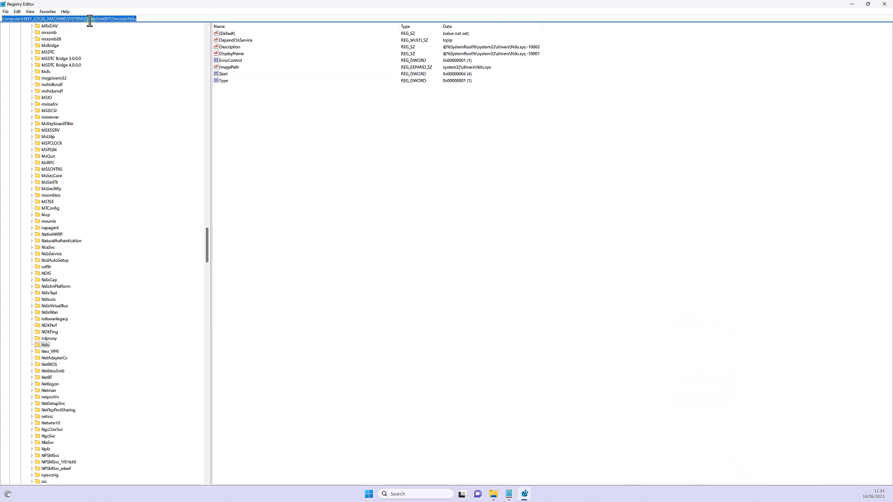
{"action": "right_click", "coordinate": [166, 18]}
{"action": "left_click", "coordinate": [184, 50]}
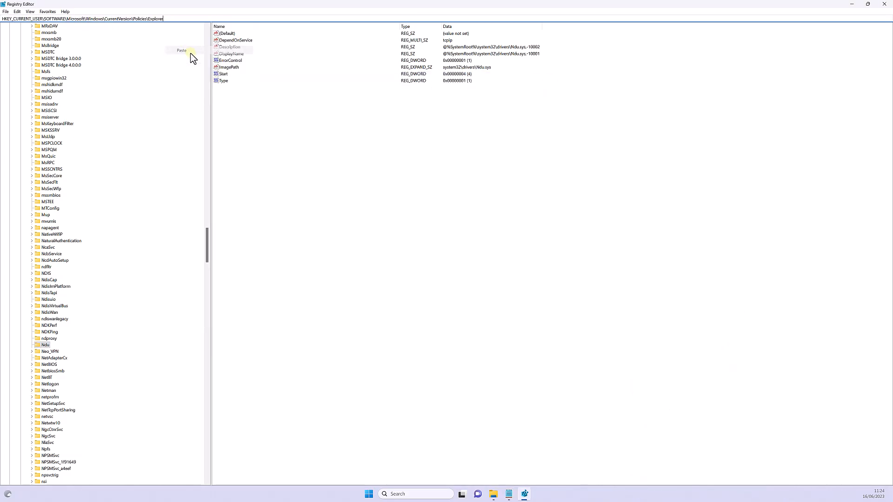
{"action": "key", "text": "Return"}
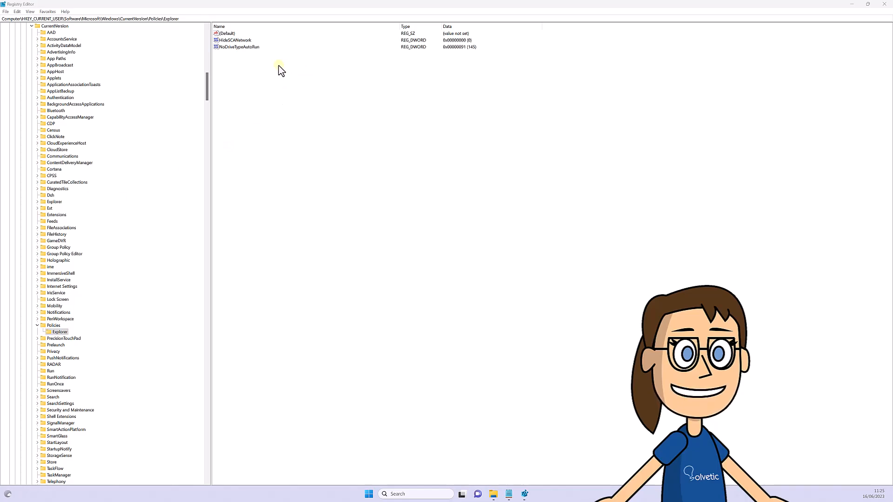
Step: Create a new DWORD (32-bit) value in the Explorer key and narrow the key tree
{"action": "right_click", "coordinate": [278, 69]}
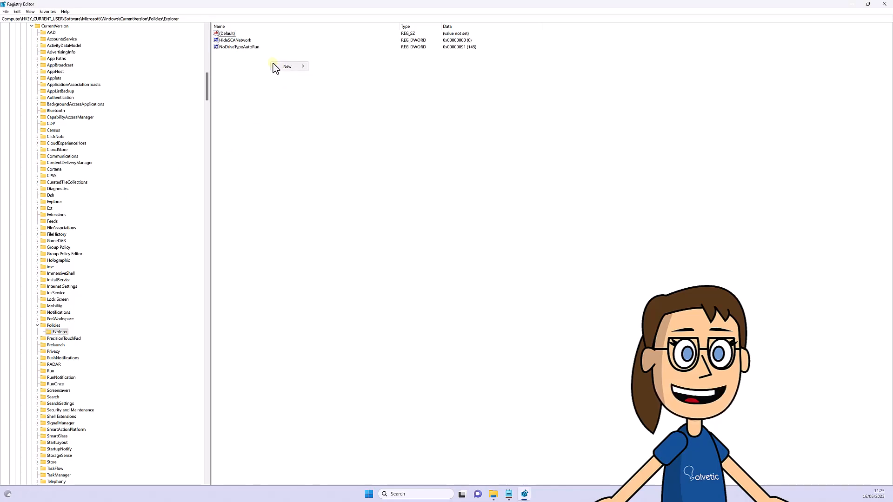
{"action": "mouse_move", "coordinate": [278, 69]}
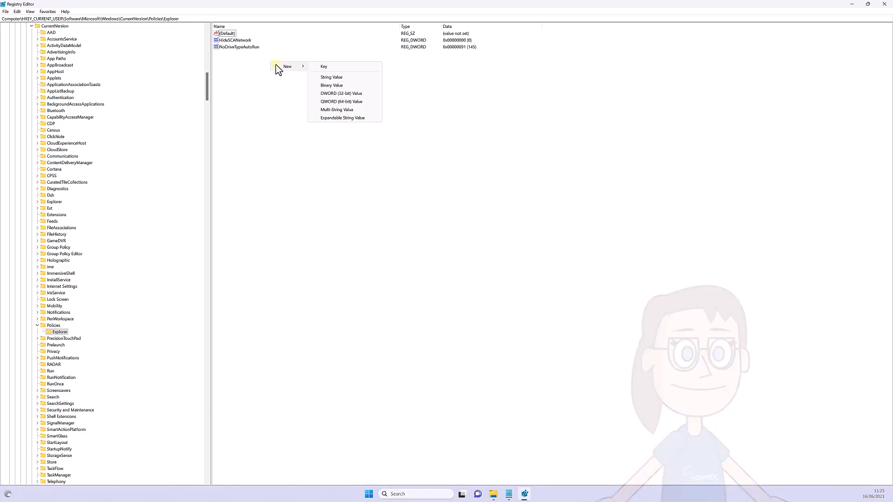
{"action": "left_click", "coordinate": [342, 94]}
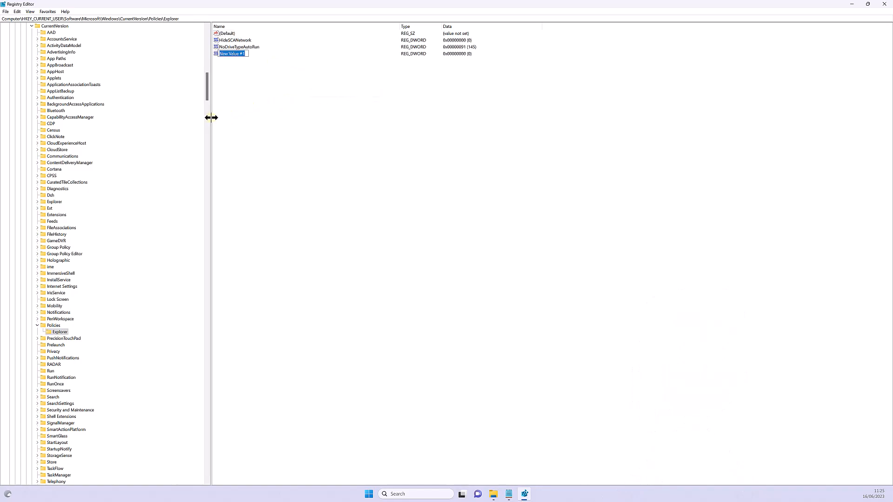
{"action": "left_click_drag", "start_coordinate": [211, 117], "coordinate": [140, 119]}
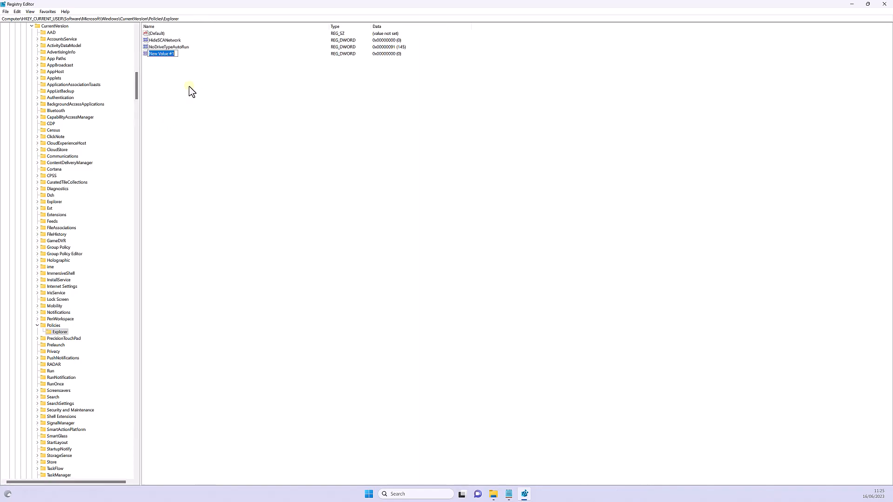
{"action": "key", "text": "Return"}
Step: Rename the new DWORD value as RecycleBinDrives
{"action": "key", "text": "F2"}
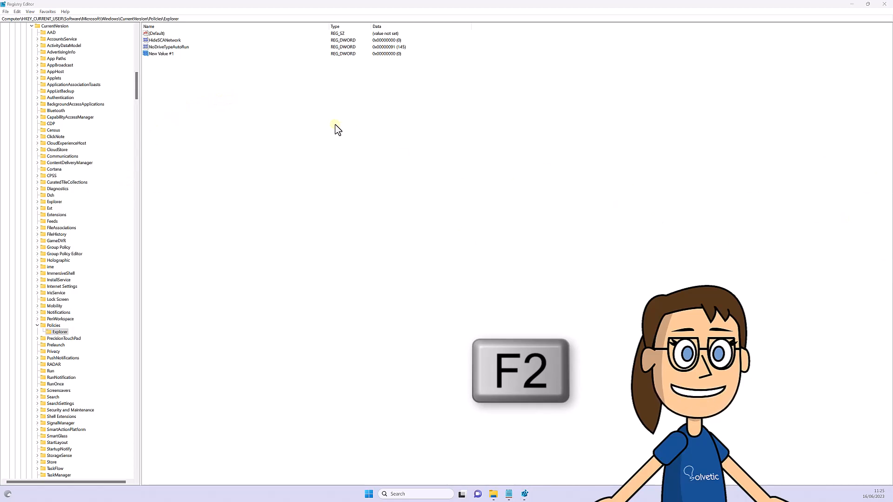
{"action": "left_click", "coordinate": [168, 54]}
{"action": "key", "text": "F2"}
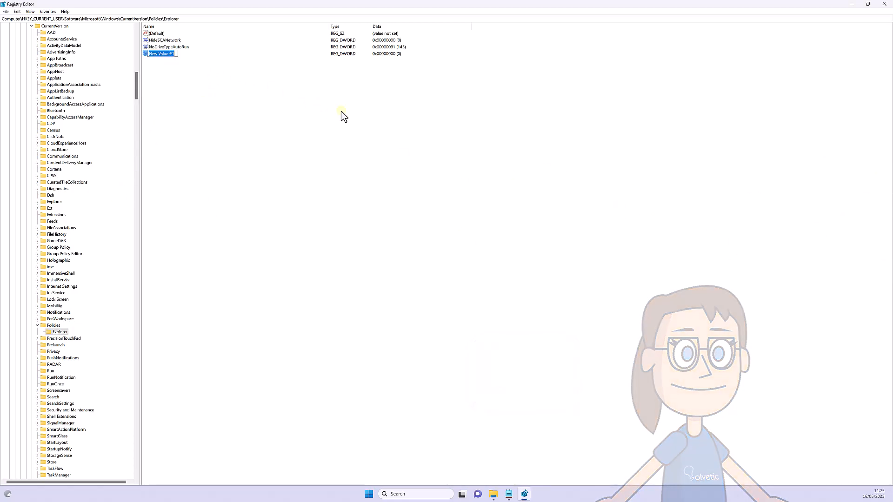
{"action": "key", "text": "ctrl+v"}
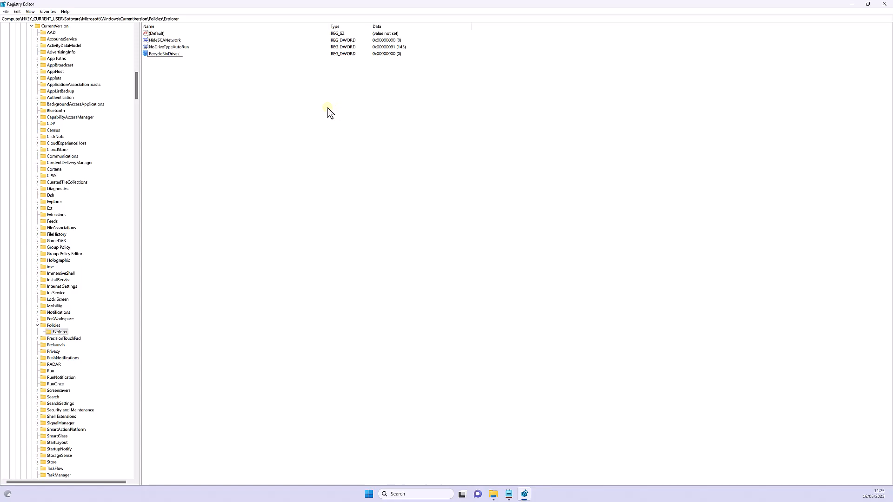
{"action": "key", "text": "Return"}
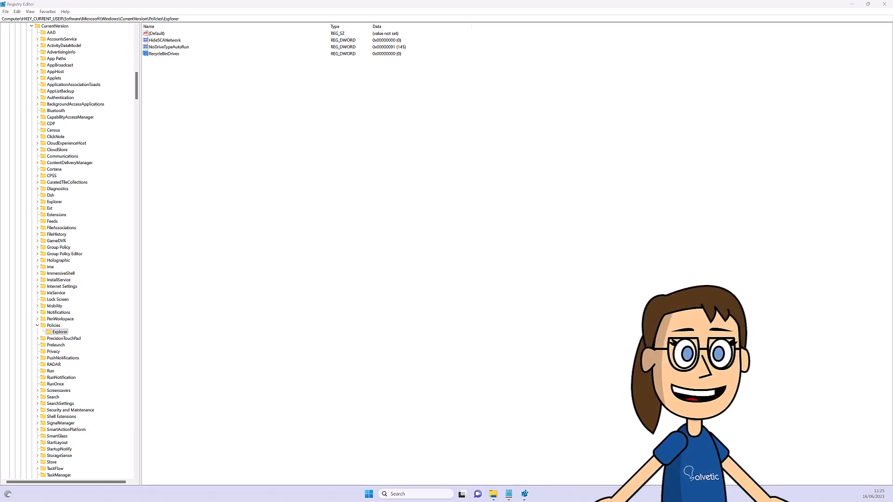
Step: Set the RecycleBinDrives value data to hexadecimal ffffffff and close the Registry Editor
{"action": "left_click", "coordinate": [166, 54]}
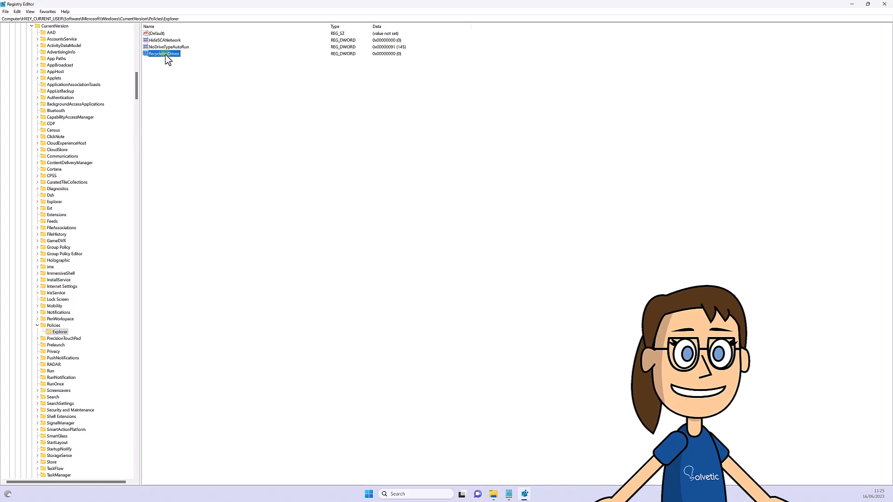
{"action": "double_click", "coordinate": [167, 54]}
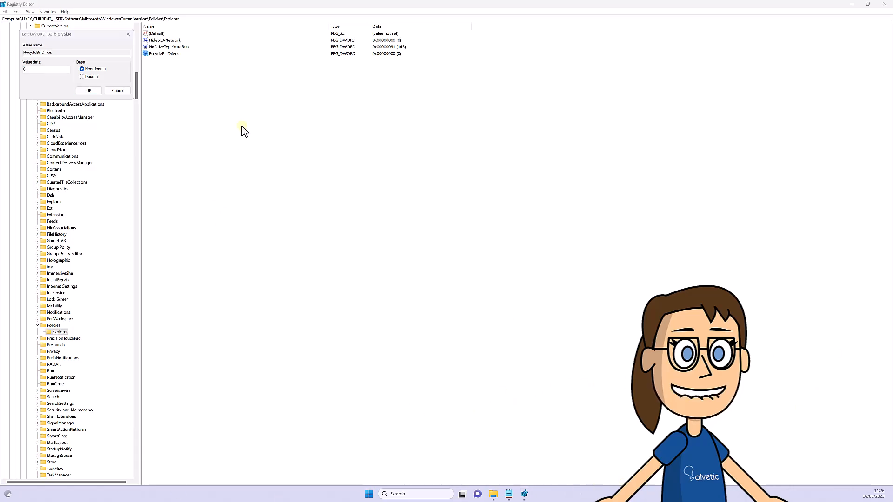
{"action": "left_click_drag", "start_coordinate": [86, 34], "coordinate": [344, 100]}
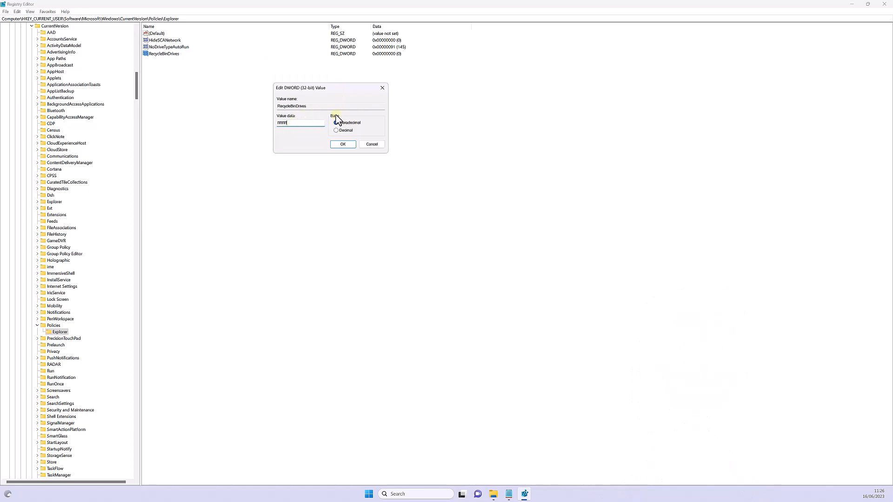
{"action": "left_click", "coordinate": [343, 145]}
{"action": "left_click", "coordinate": [343, 144]}
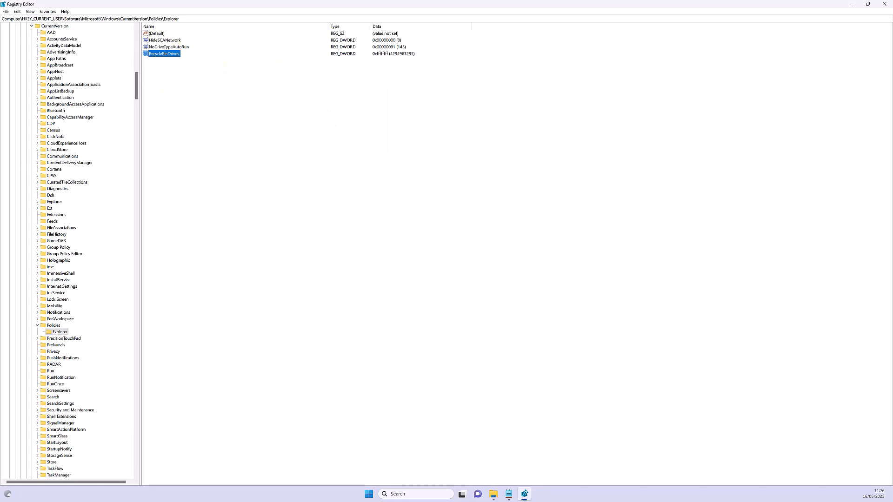
{"action": "left_click", "coordinate": [881, 7]}
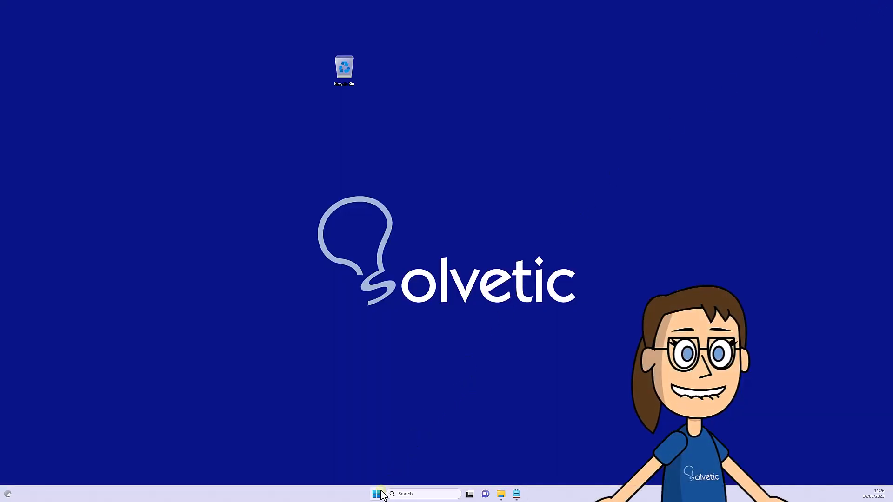
Step: Bring up the system's shut down or sign out options
{"action": "right_click", "coordinate": [377, 496]}
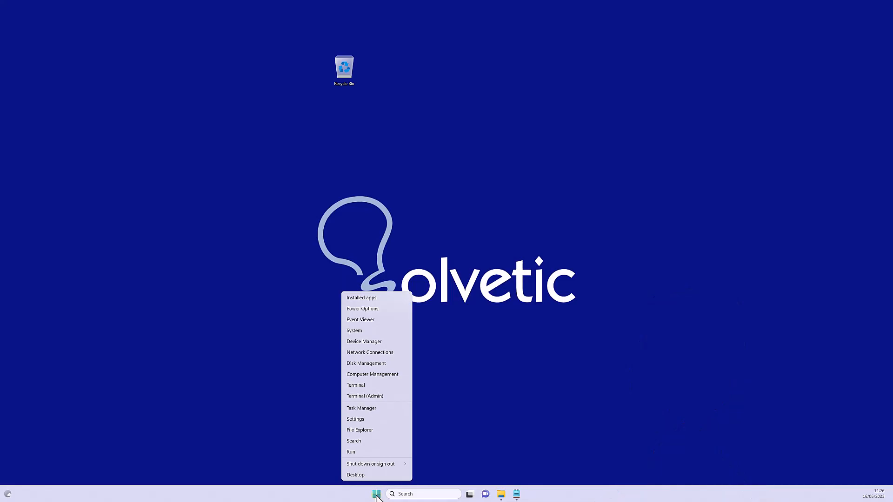
{"action": "mouse_move", "coordinate": [379, 466]}
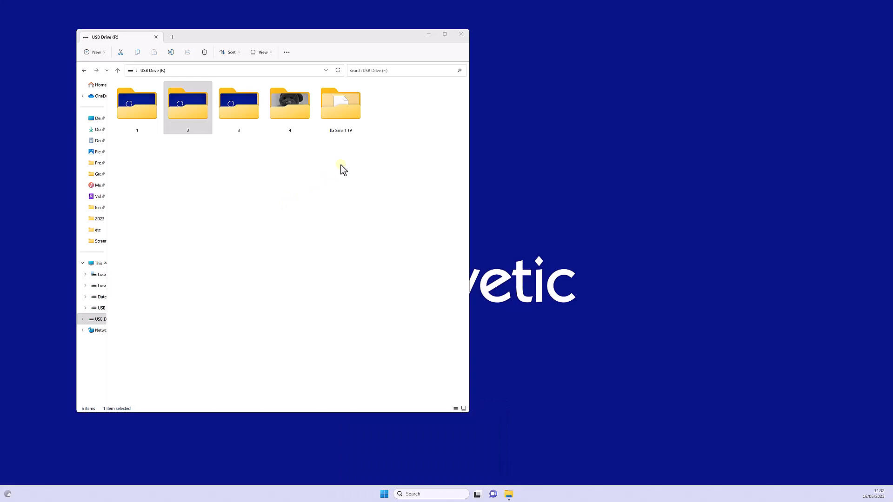
Step: Show the properties of USB Drive (F:) and place them beside the folder window
{"action": "right_click", "coordinate": [343, 168]}
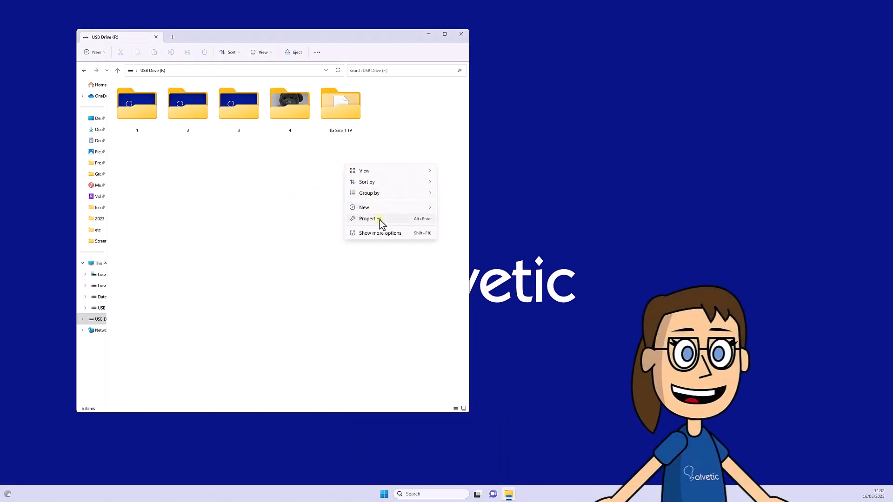
{"action": "left_click", "coordinate": [371, 219]}
{"action": "left_click_drag", "start_coordinate": [150, 90], "coordinate": [562, 79]}
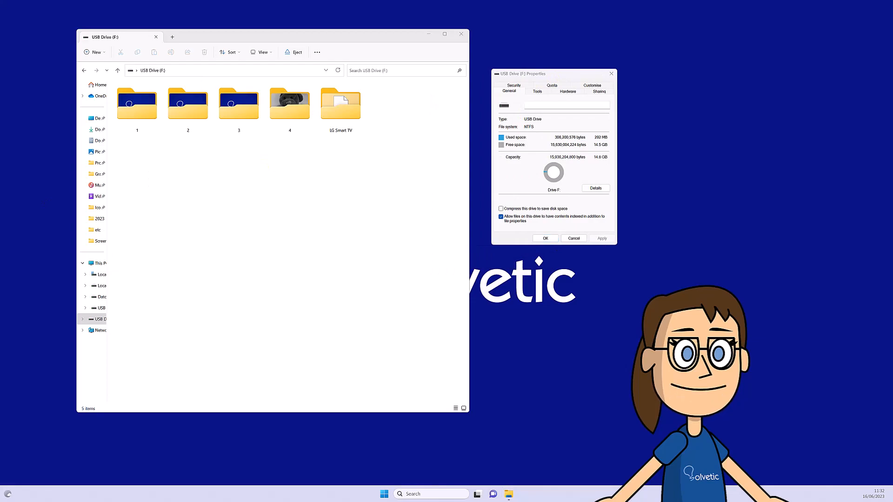
Step: Delete folder 2 from USB Drive (F:) and close the drive's properties
{"action": "left_click", "coordinate": [193, 113]}
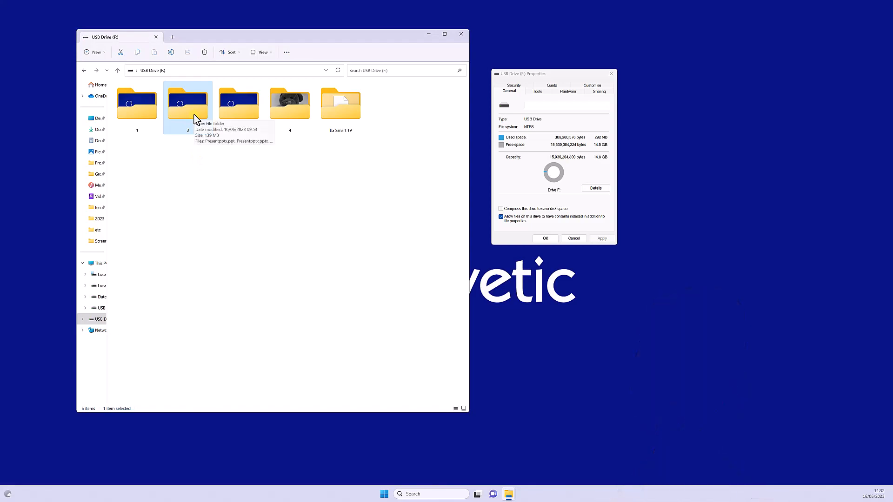
{"action": "left_click", "coordinate": [205, 52]}
{"action": "left_click", "coordinate": [466, 269]}
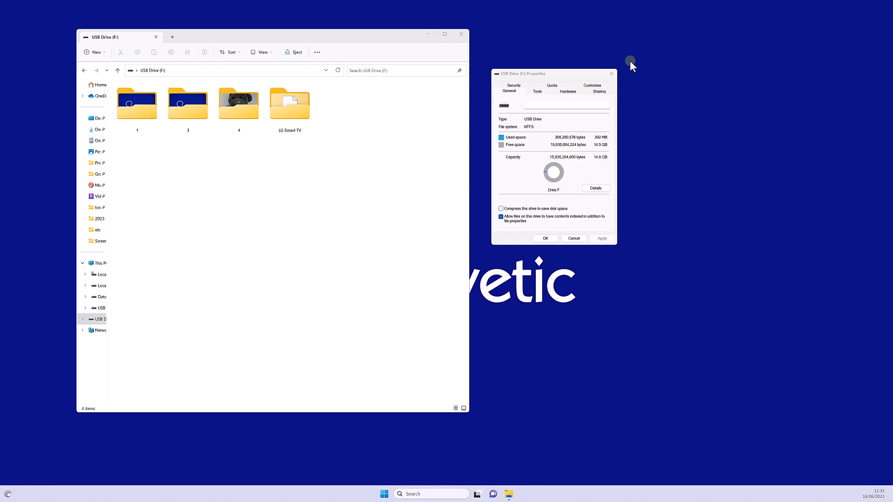
{"action": "left_click", "coordinate": [611, 73]}
Step: Open the Recycle Bin and arrange its window next to the USB drive window, with a narrower navigation pane
{"action": "left_click_drag", "start_coordinate": [372, 41], "coordinate": [688, 52]}
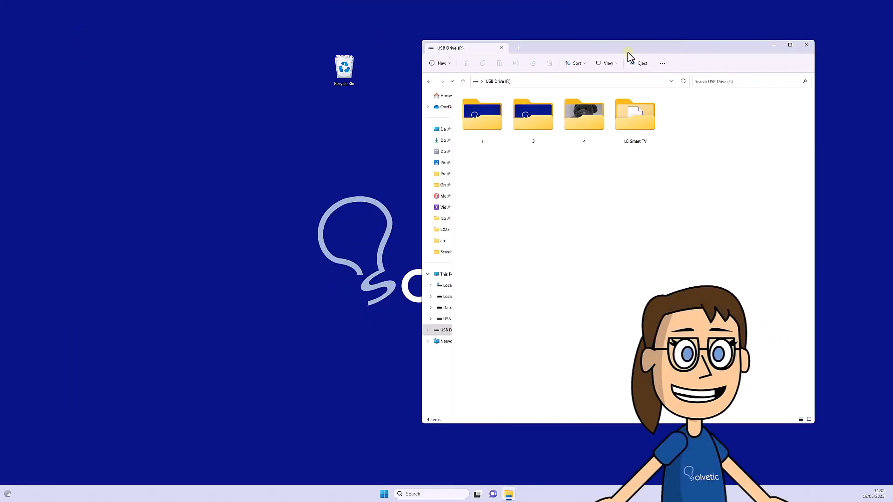
{"action": "double_click", "coordinate": [344, 75]}
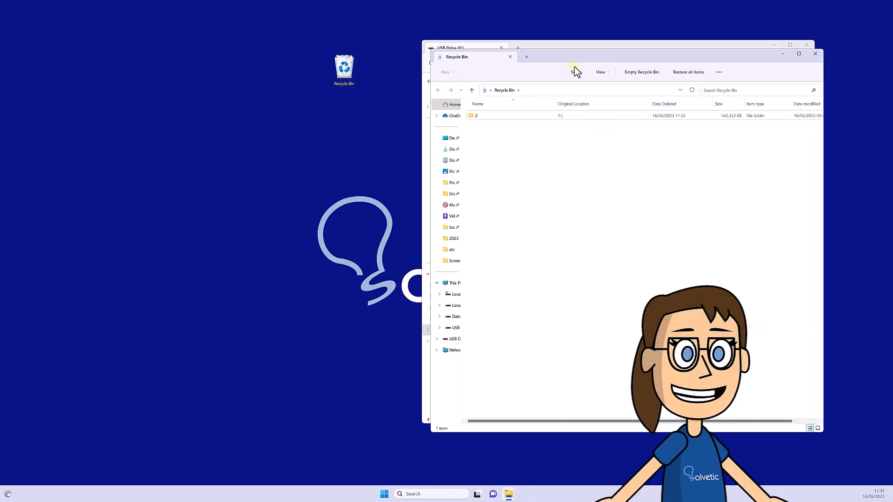
{"action": "mouse_move", "coordinate": [577, 57]}
{"action": "left_mouse_down"}
{"action": "mouse_move", "coordinate": [152, 37]}
{"action": "mouse_move", "coordinate": [172, 55]}
{"action": "left_mouse_up"}
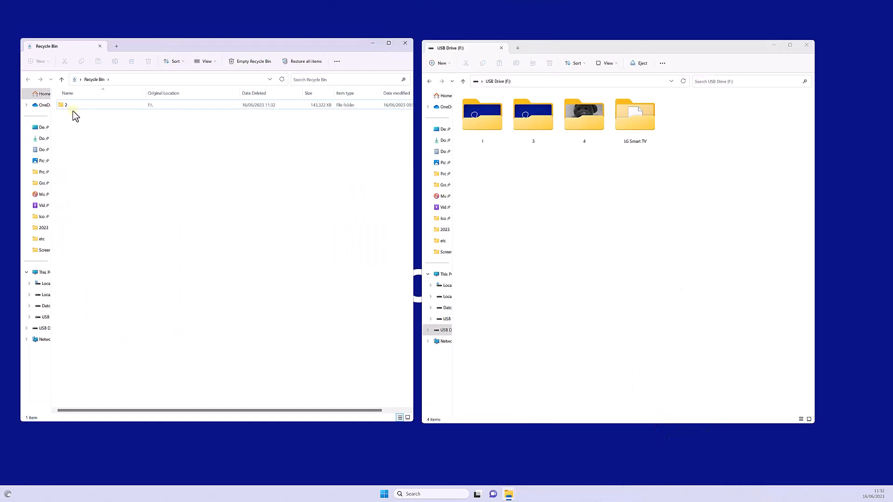
{"action": "left_click_drag", "start_coordinate": [52, 131], "coordinate": [25, 133]}
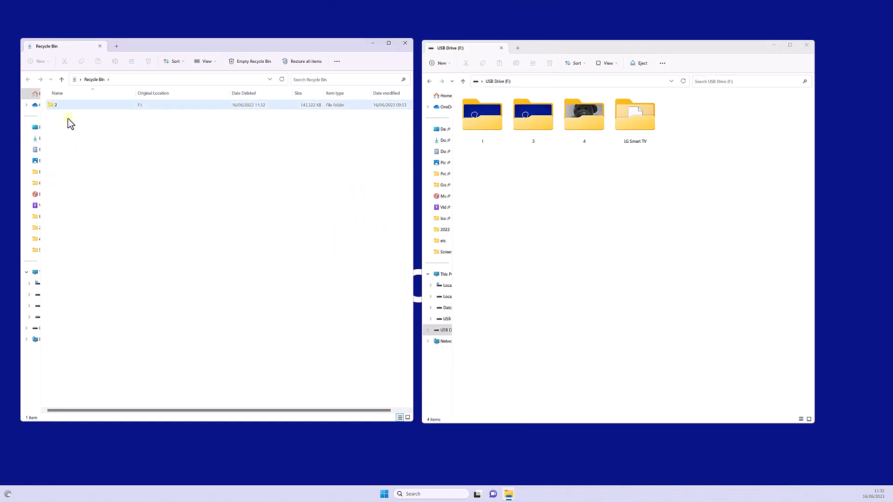
Step: Check the properties of deleted folder 2 in the Recycle Bin, and close the Recycle Bin
{"action": "double_click", "coordinate": [57, 105]}
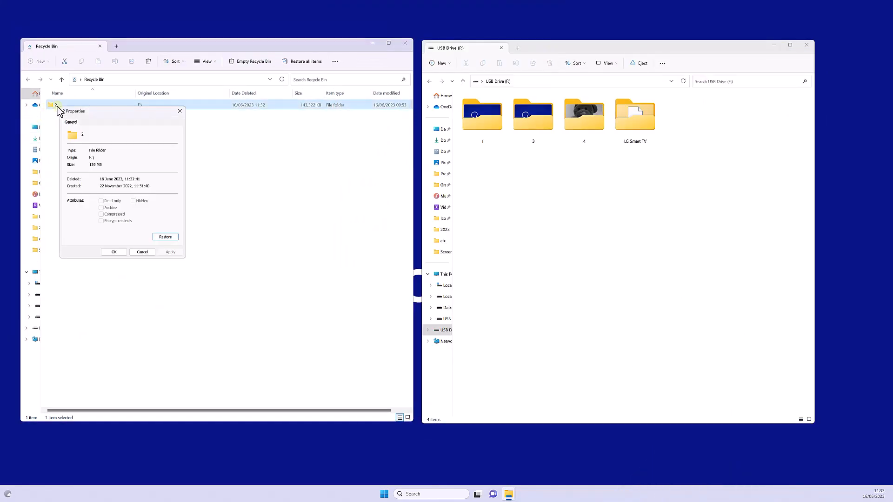
{"action": "left_click", "coordinate": [180, 112]}
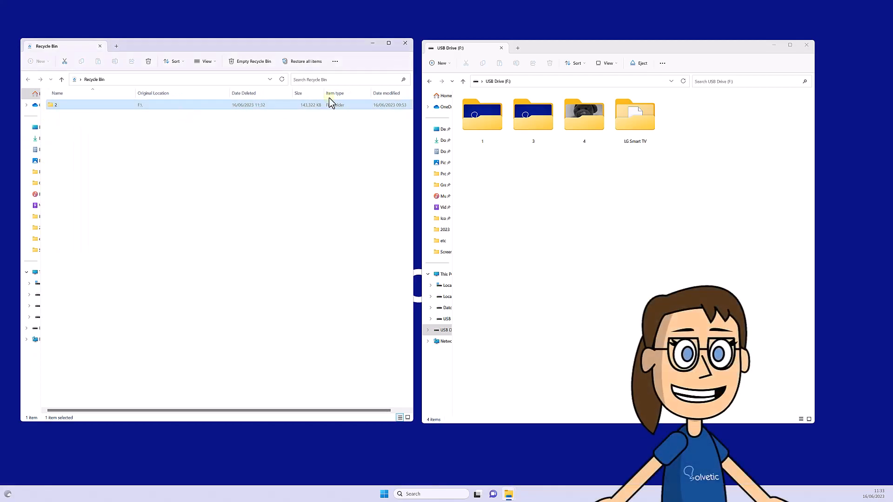
{"action": "left_click", "coordinate": [406, 44]}
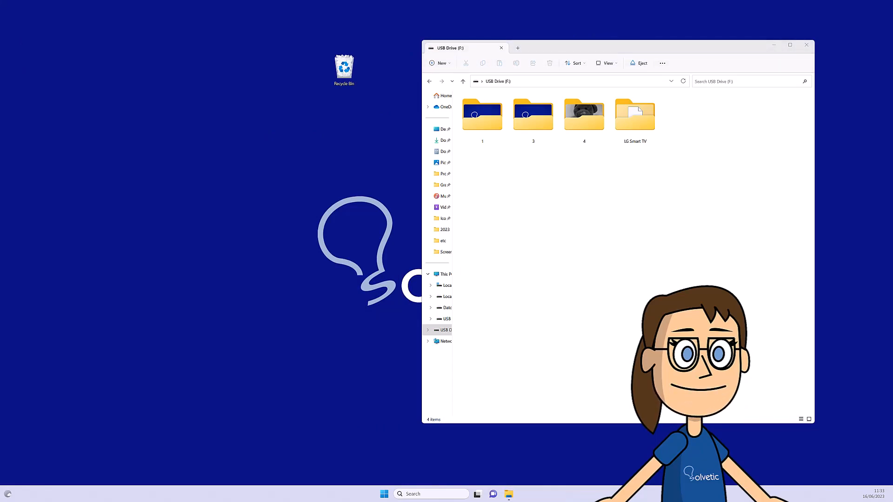
Step: Turn off hiding of protected operating system files in the folder options, accept the warning and apply the change
{"action": "left_click", "coordinate": [663, 63]}
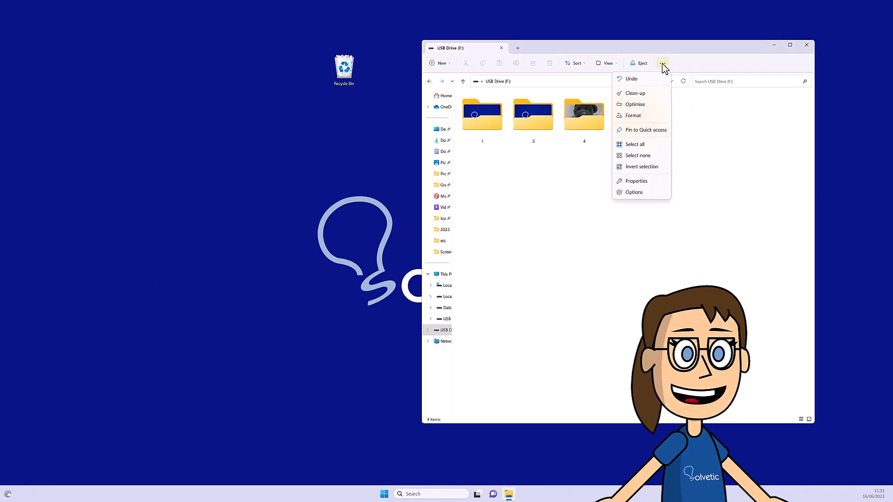
{"action": "left_click", "coordinate": [634, 192]}
{"action": "left_click_drag", "start_coordinate": [506, 104], "coordinate": [356, 136]}
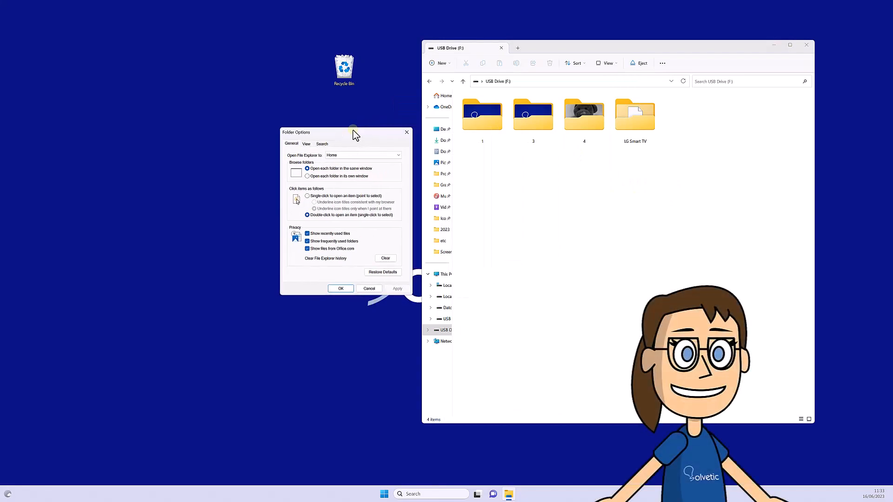
{"action": "left_click", "coordinate": [306, 144]}
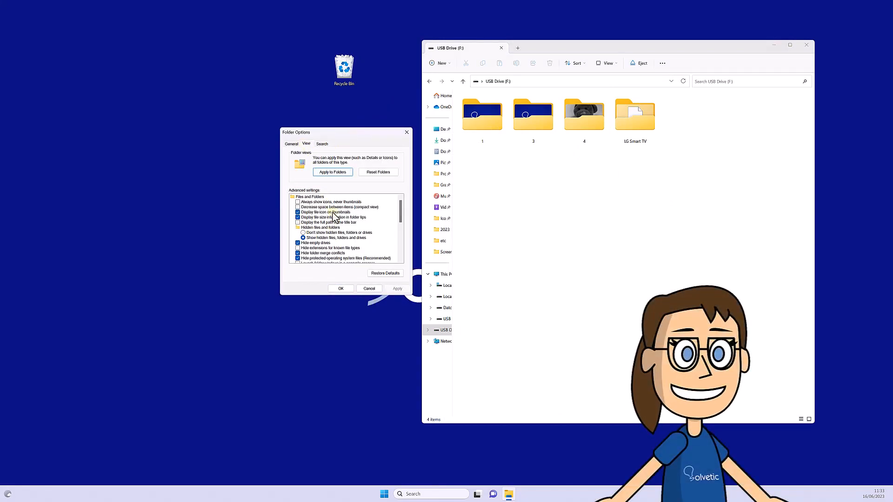
{"action": "scroll", "coordinate": [342, 247], "scroll_direction": "down", "scroll_amount": 1}
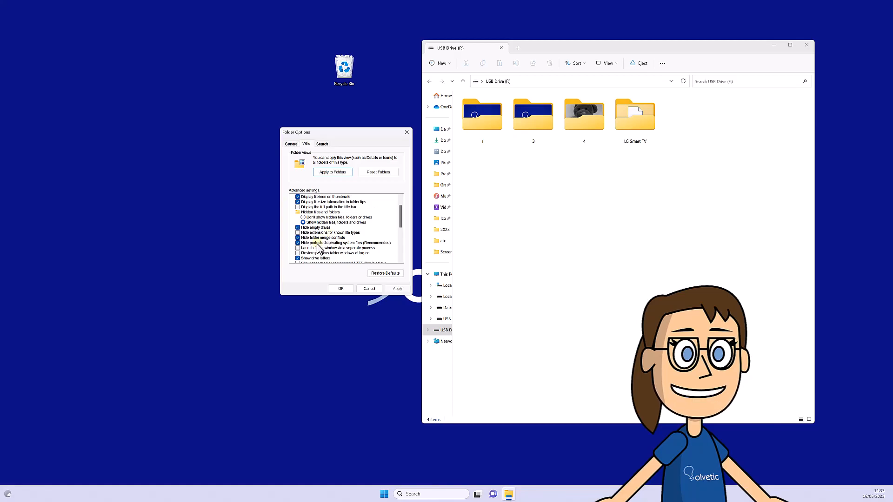
{"action": "left_click", "coordinate": [318, 243]}
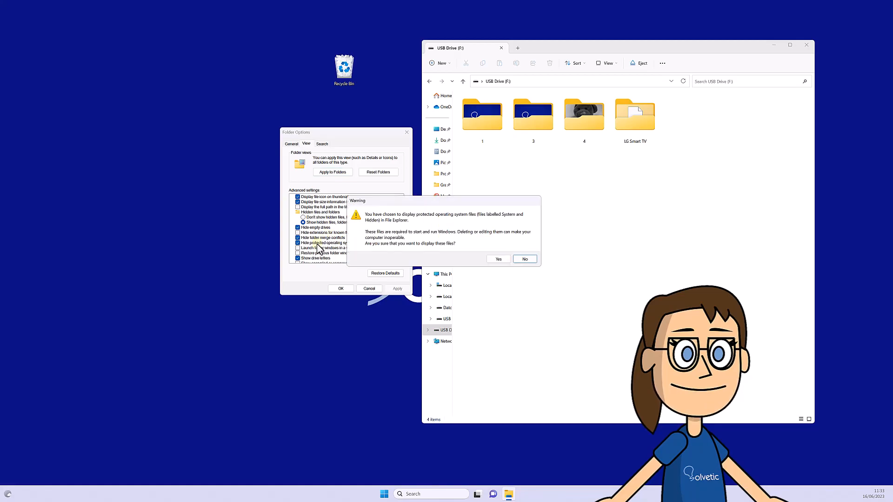
{"action": "left_click", "coordinate": [498, 259]}
{"action": "left_click", "coordinate": [398, 289]}
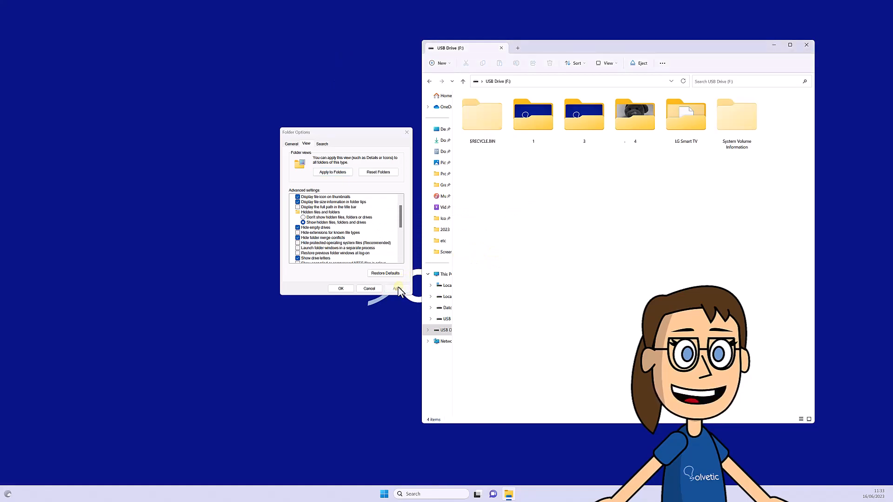
{"action": "left_click", "coordinate": [336, 289]}
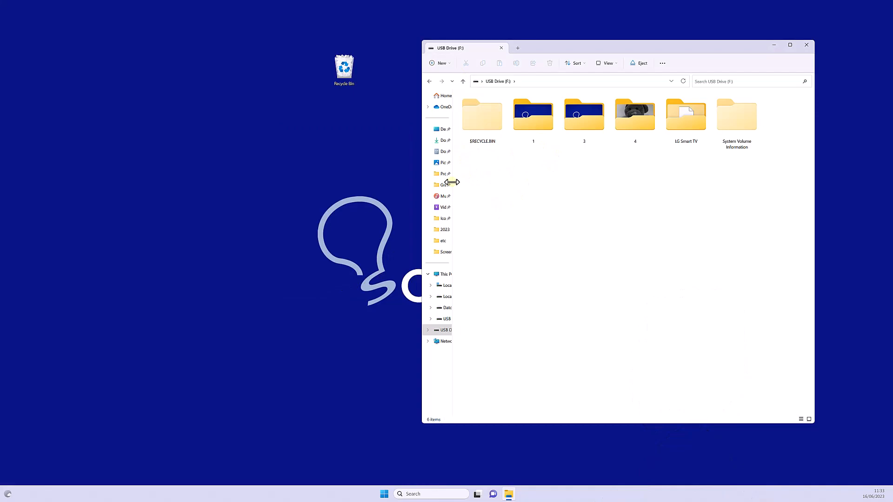
Step: Narrow the navigation pane and open the Recycle Bin inside the $RECYCLE.BIN folder of USB Drive (F:)
{"action": "left_click_drag", "start_coordinate": [451, 182], "coordinate": [442, 181]}
{"action": "double_click", "coordinate": [473, 122]}
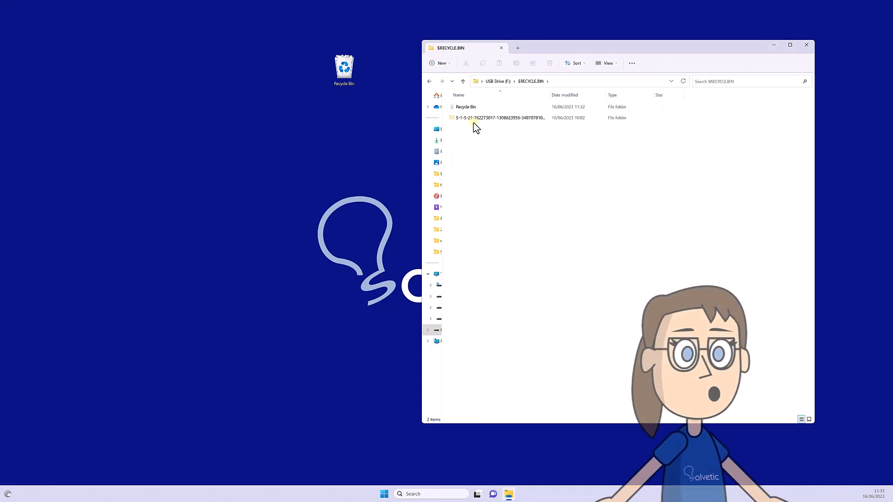
{"action": "double_click", "coordinate": [475, 112]}
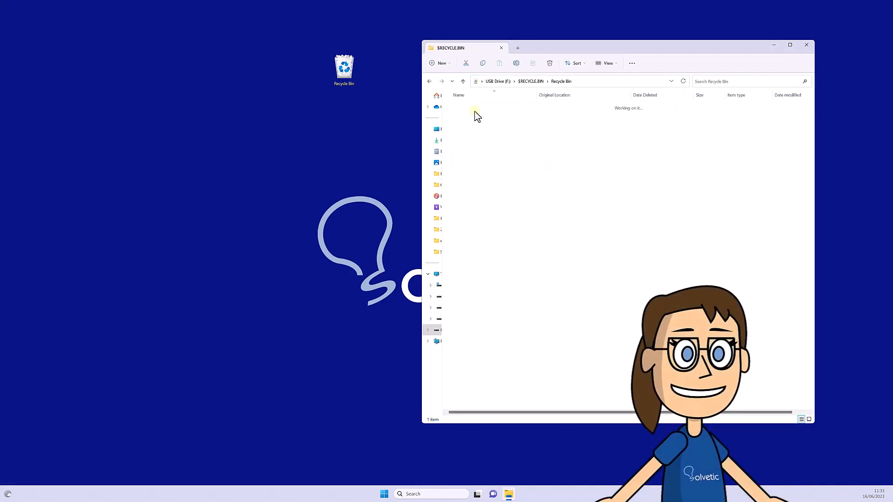
Step: Restore deleted folder 2 from the USB drive's Recycle Bin
{"action": "left_click", "coordinate": [478, 110]}
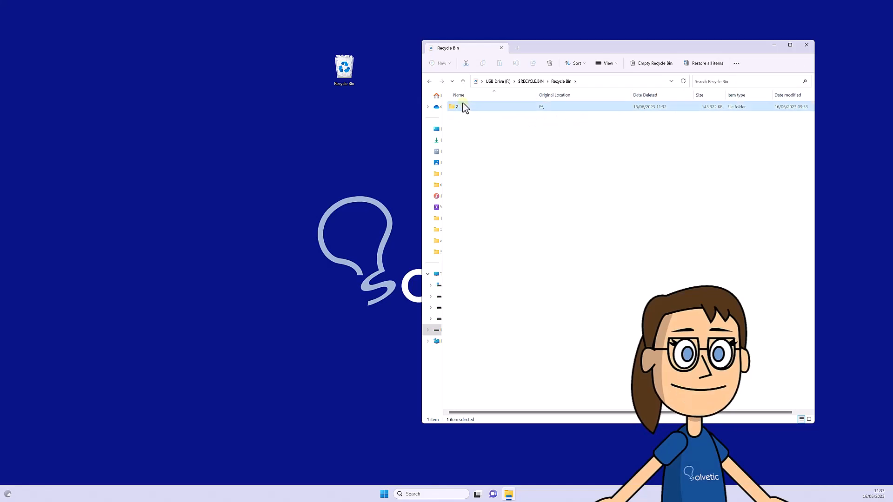
{"action": "left_click_drag", "start_coordinate": [538, 55], "coordinate": [490, 61]}
{"action": "right_click", "coordinate": [417, 131]}
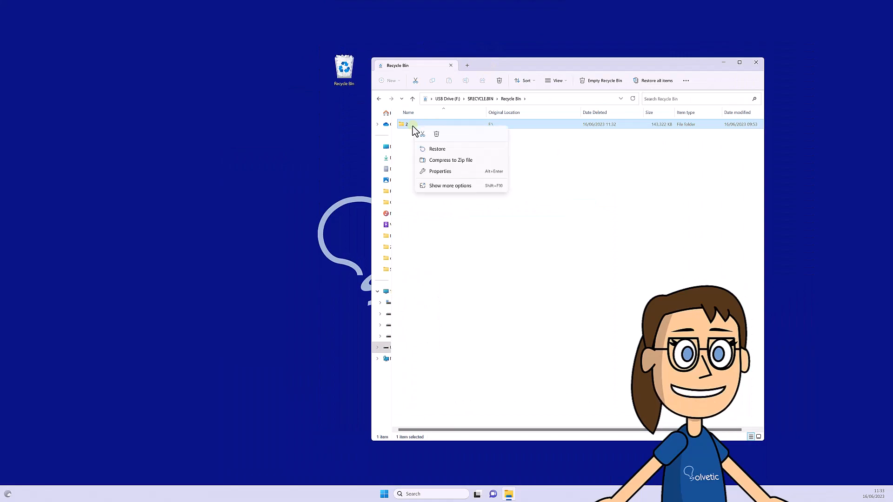
{"action": "left_click", "coordinate": [436, 150]}
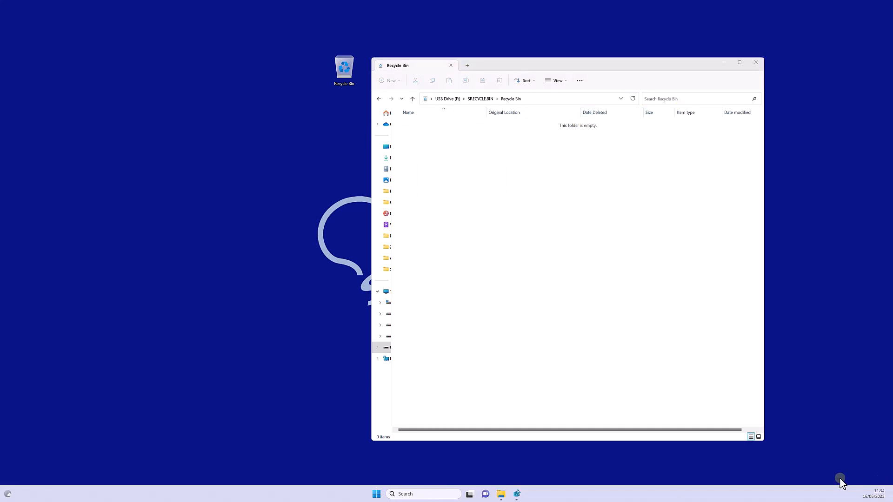
Step: Switch to Registry Editor and permanently delete the RecycleBinDrives value from the Policies\Explorer key
{"action": "left_click", "coordinate": [518, 494]}
{"action": "left_click", "coordinate": [172, 55]}
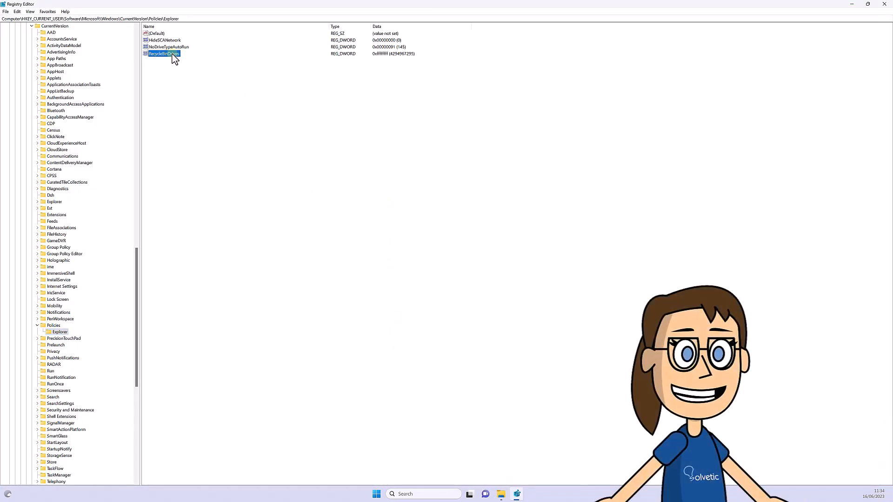
{"action": "right_click", "coordinate": [173, 54]}
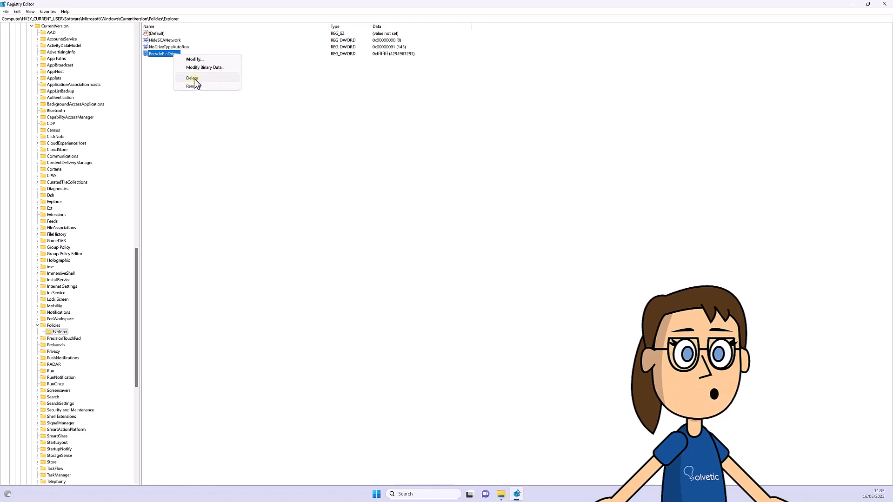
{"action": "left_click", "coordinate": [196, 77]}
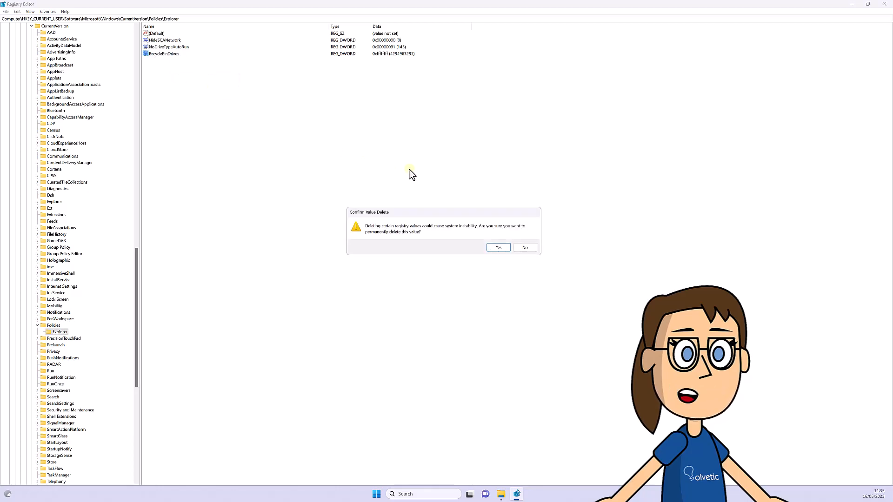
{"action": "left_click", "coordinate": [498, 248]}
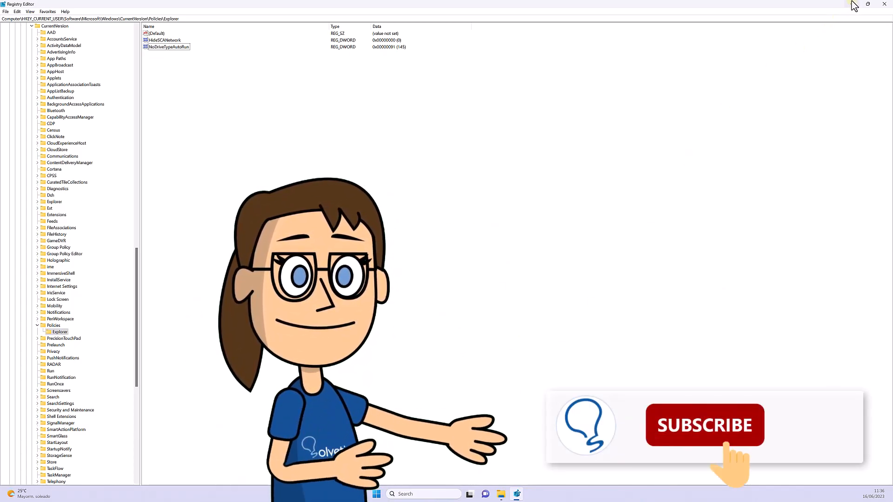
Step: Restart the computer without installing updates
{"action": "right_click", "coordinate": [376, 495]}
{"action": "mouse_move", "coordinate": [395, 463]}
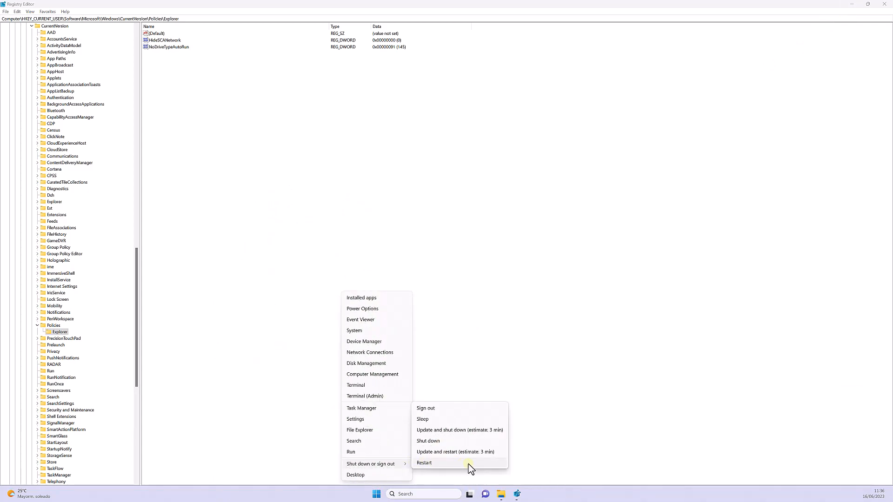
{"action": "left_click", "coordinate": [425, 463]}
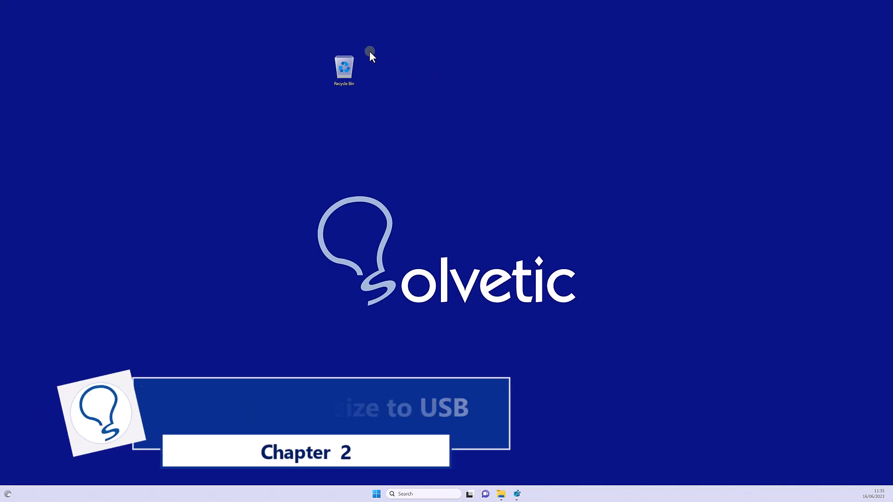
Step: Open the Recycle Bin's properties and select the USB Drive (F:) location
{"action": "double_click", "coordinate": [343, 67]}
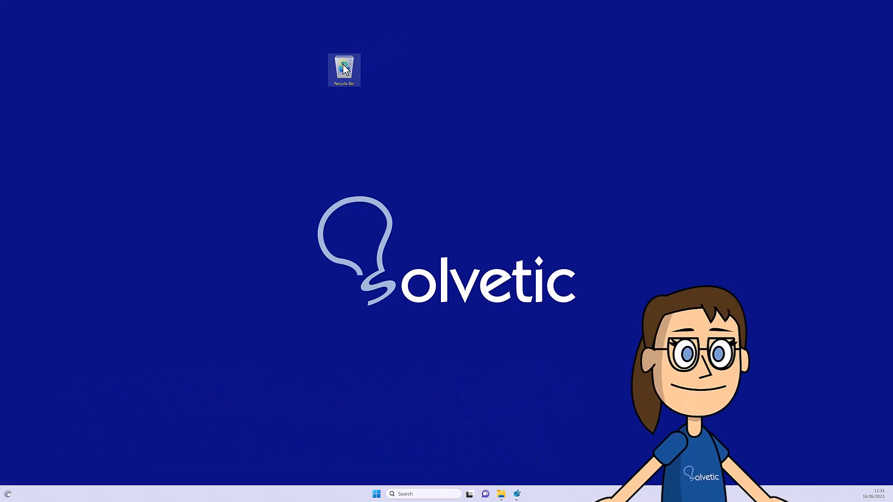
{"action": "right_click", "coordinate": [344, 69]}
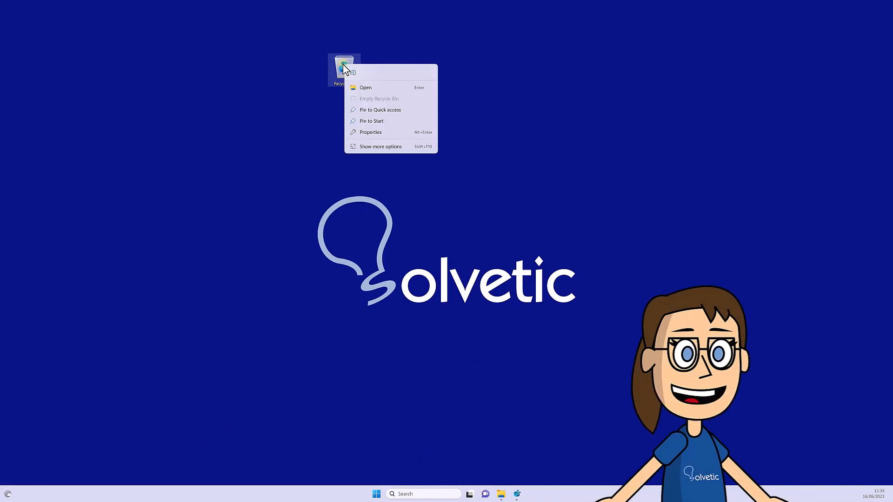
{"action": "left_click", "coordinate": [370, 132]}
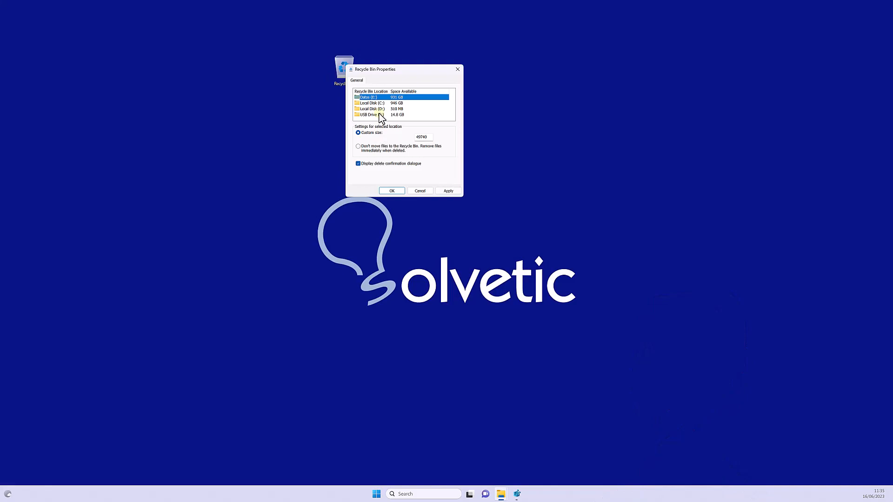
{"action": "left_click", "coordinate": [380, 114]}
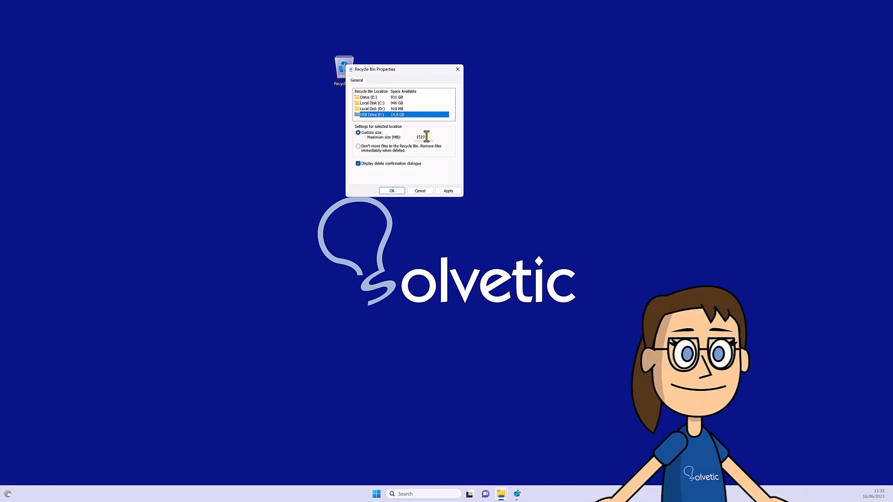